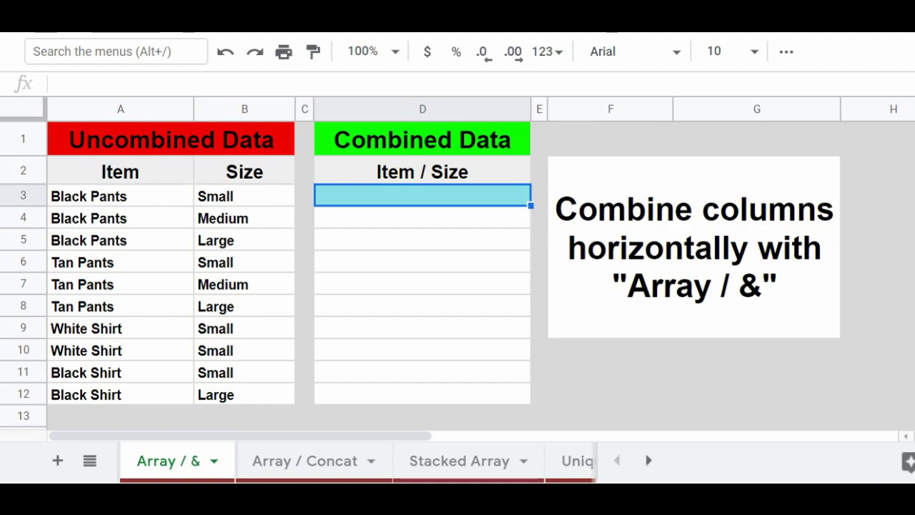
- Combine the Item and Size columns with a space between them by entering =arrayformula(a3:a&" "&b3:b) in cell D3
type("=arrayformula(")
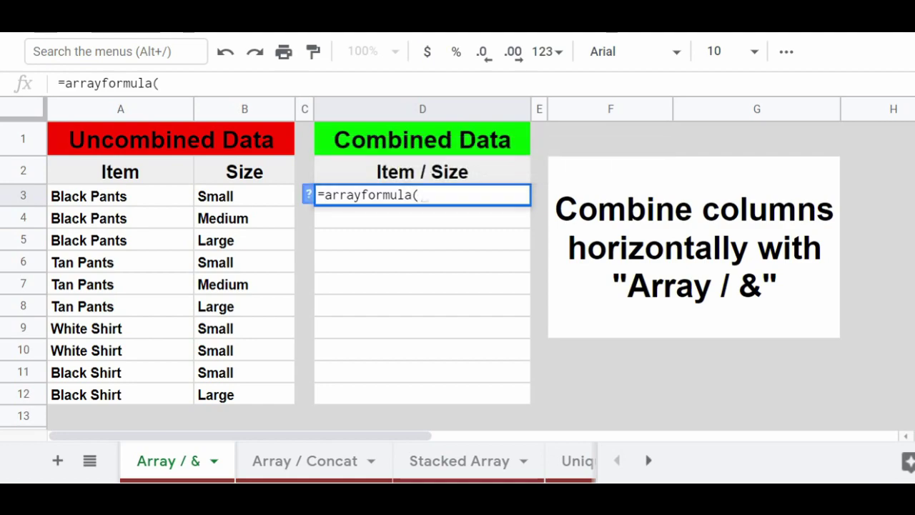
type("a3:a")
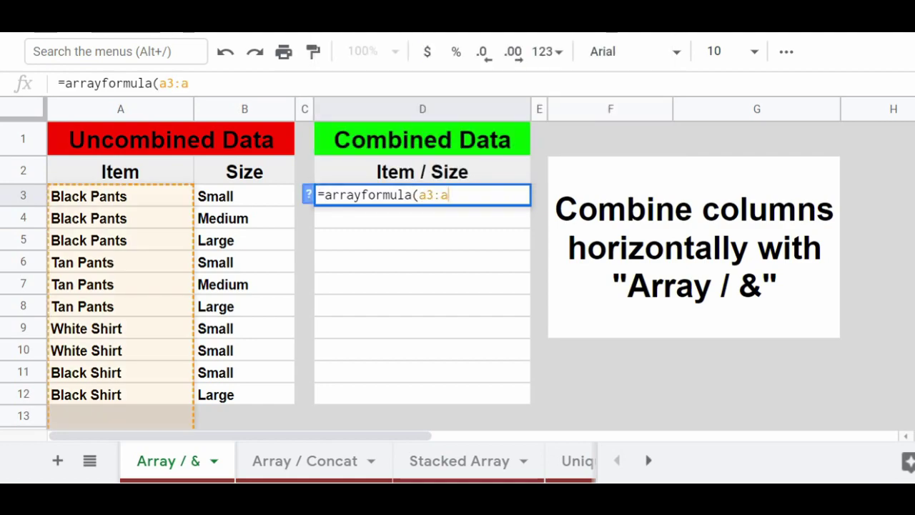
type("&")
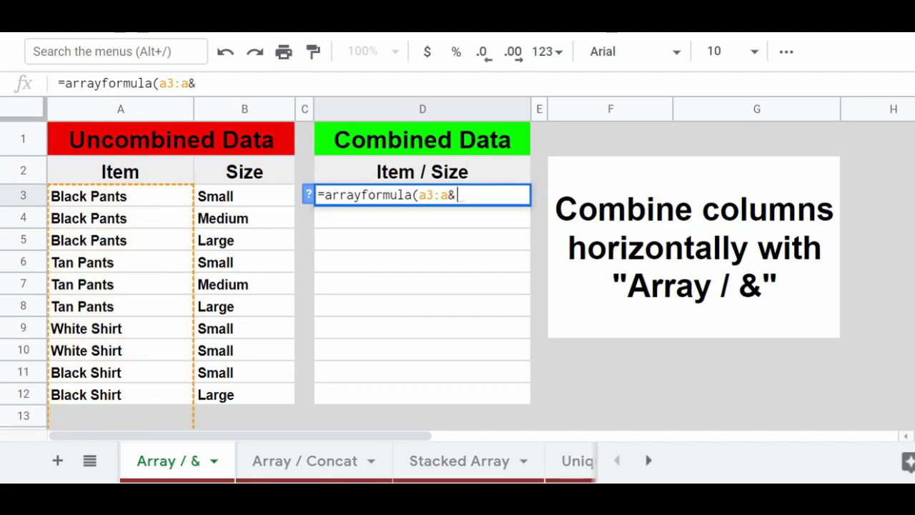
type("\" \"")
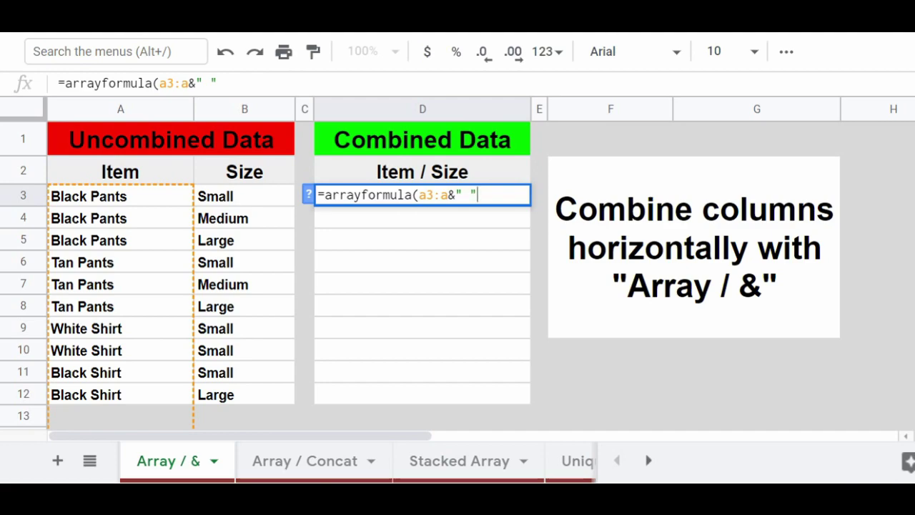
type("&")
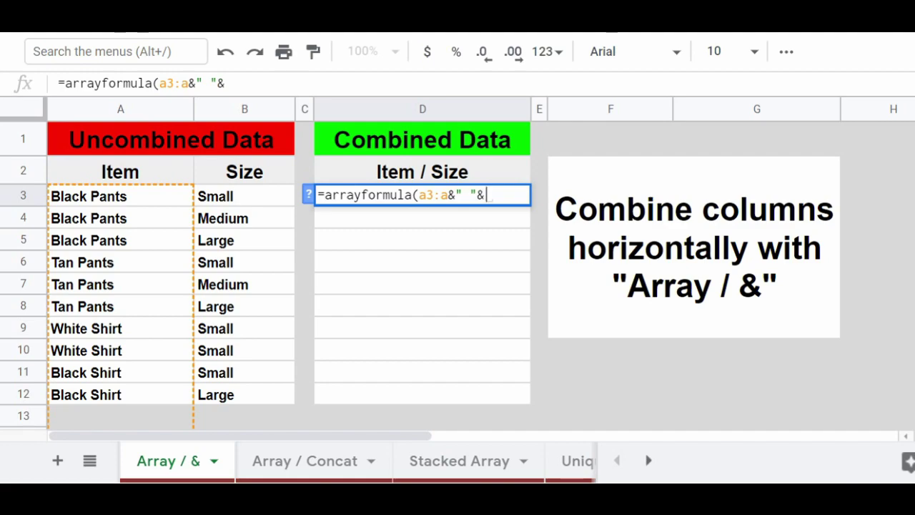
type("b3:b")
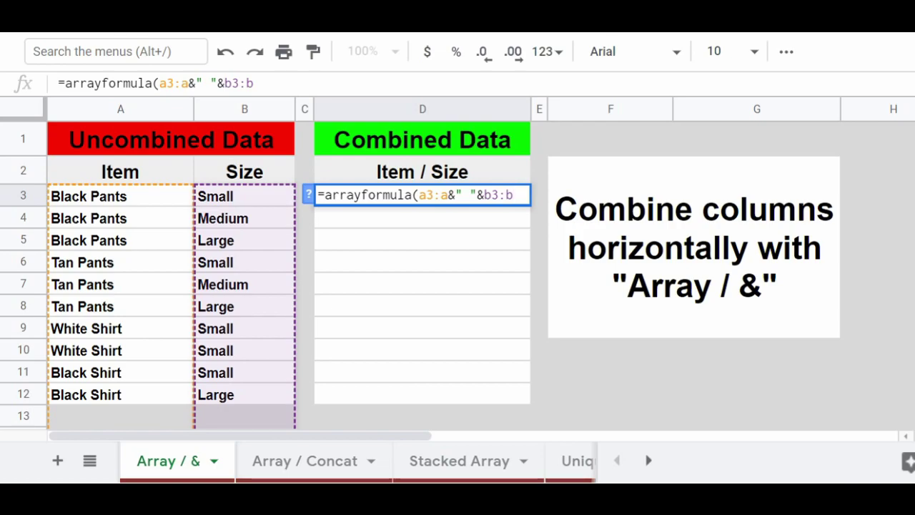
type(")")
key("Return")
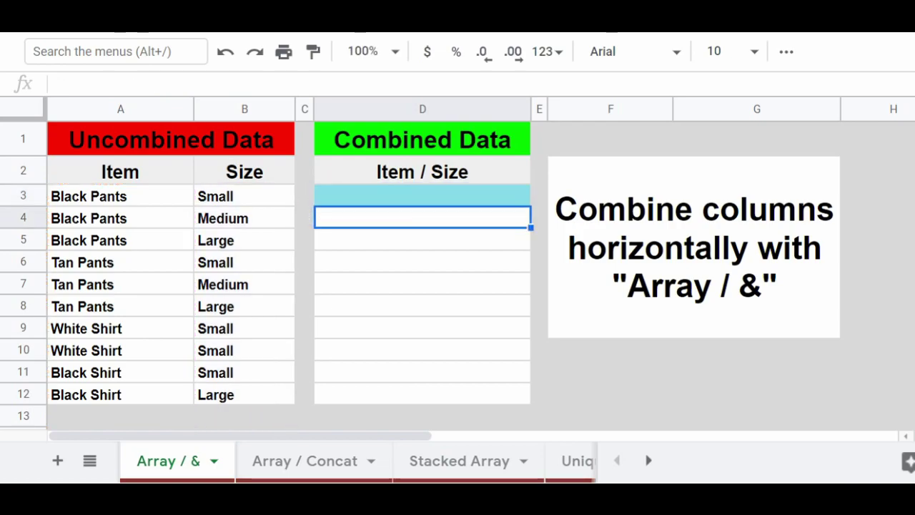
left_click(422, 195)
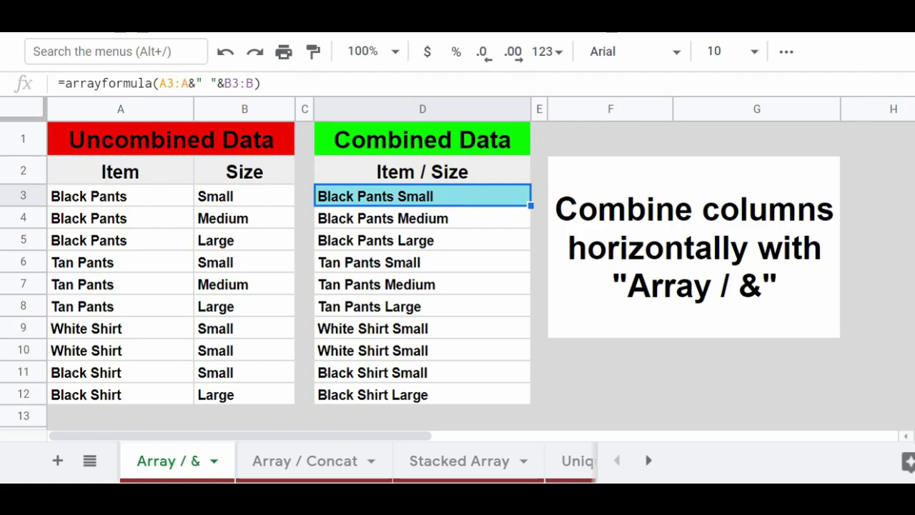
- On the Array / Concat sheet, enter =arrayformula(concat(a3:a,b3:b)) in D3 to join the Item and Size columns
key("ctrl+shift+Page_Down")
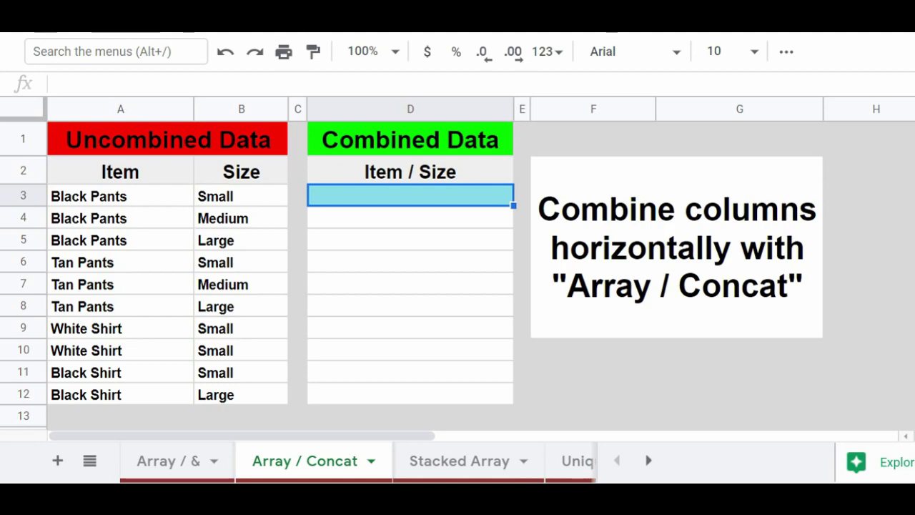
type("=arra")
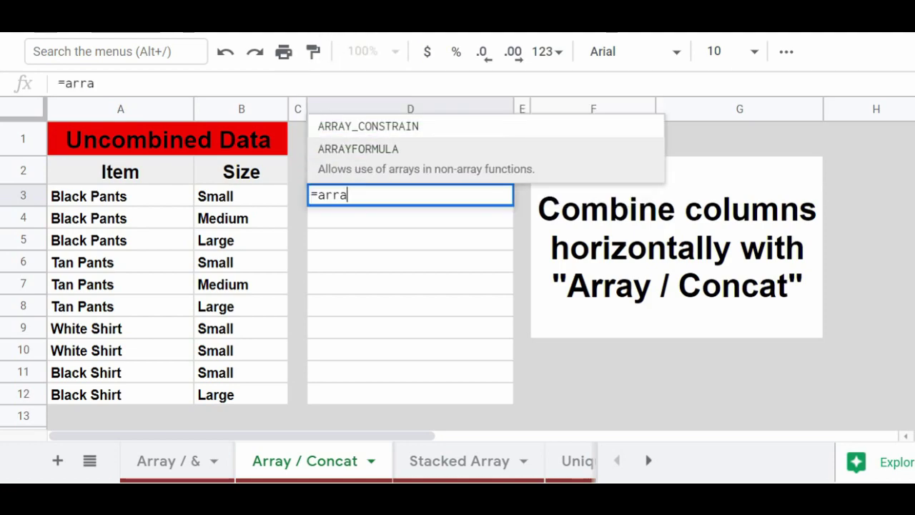
type("yformula(")
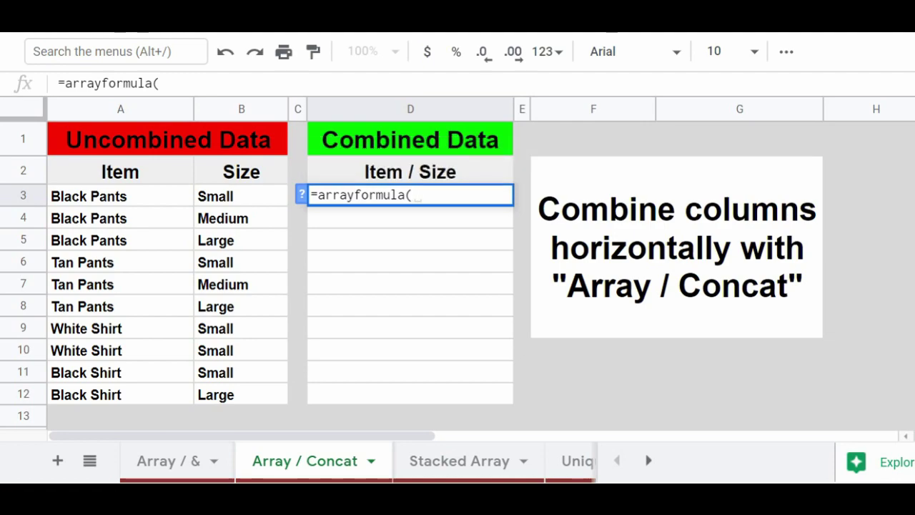
type("con")
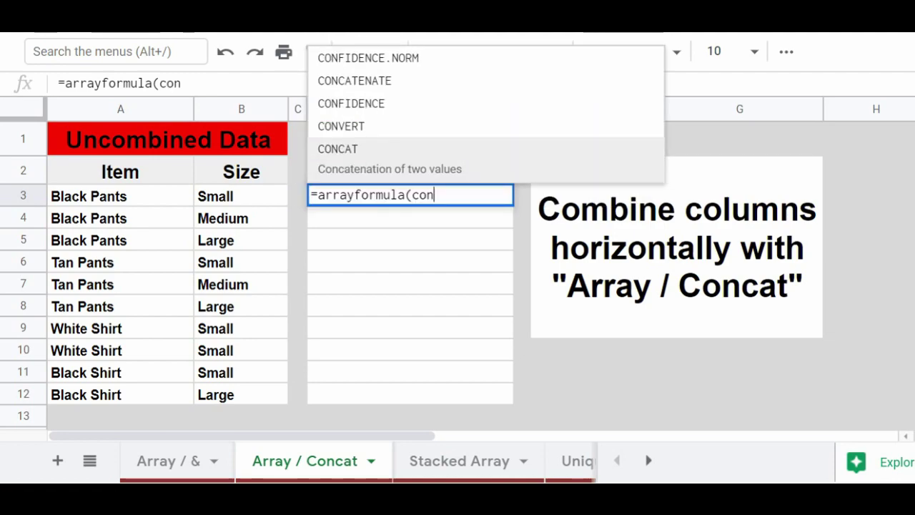
type("cat(")
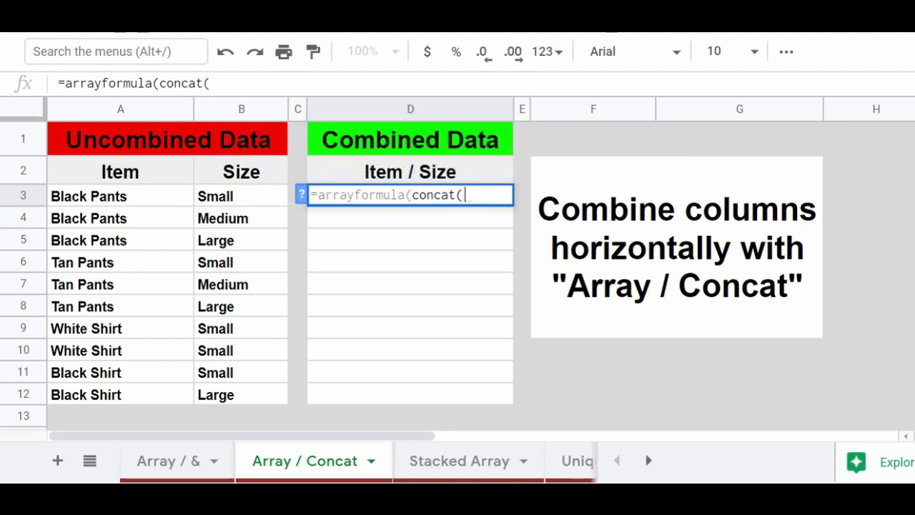
type("a3")
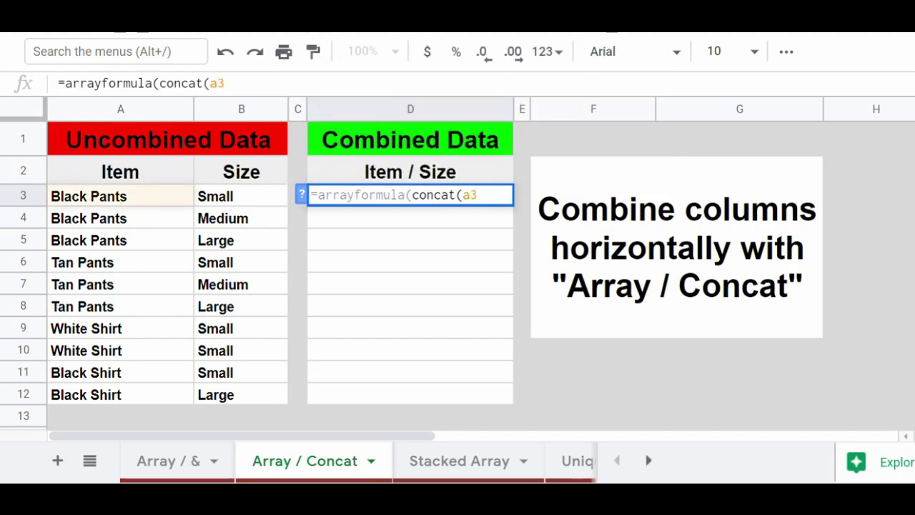
type(":a")
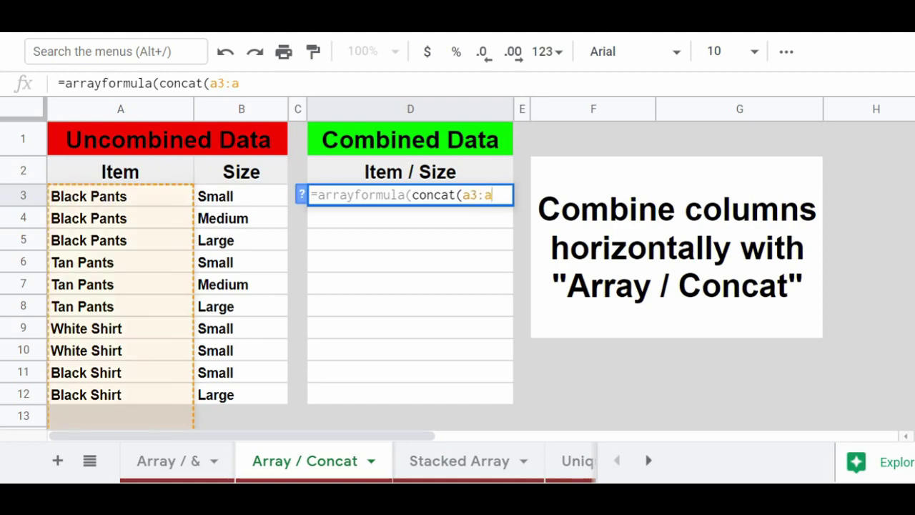
type(",b3:b")
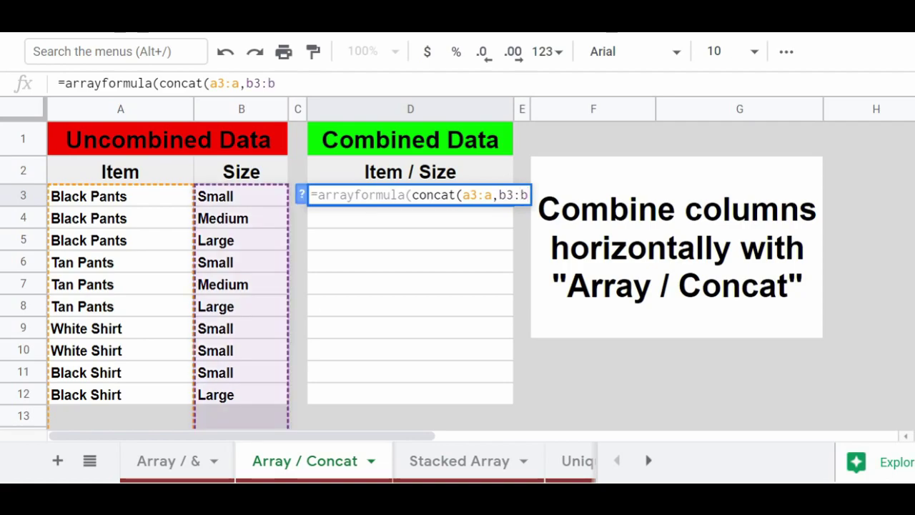
type(")")
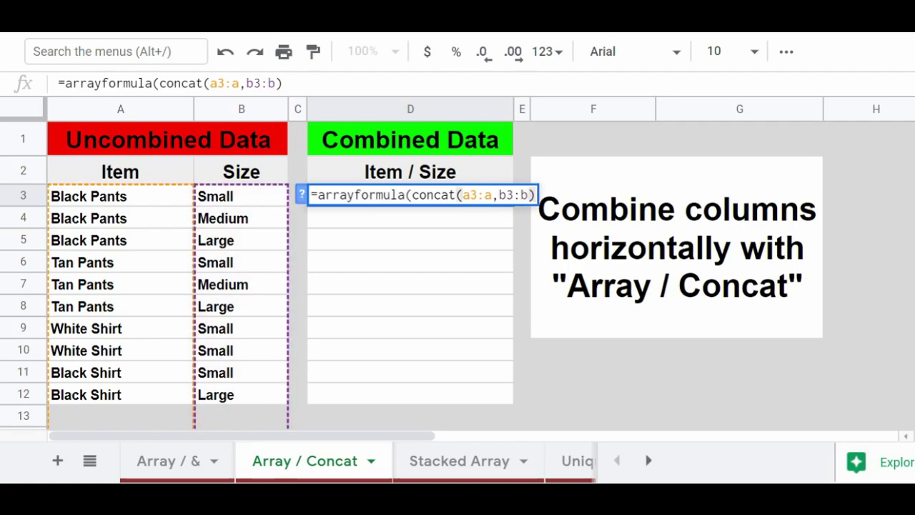
type(")")
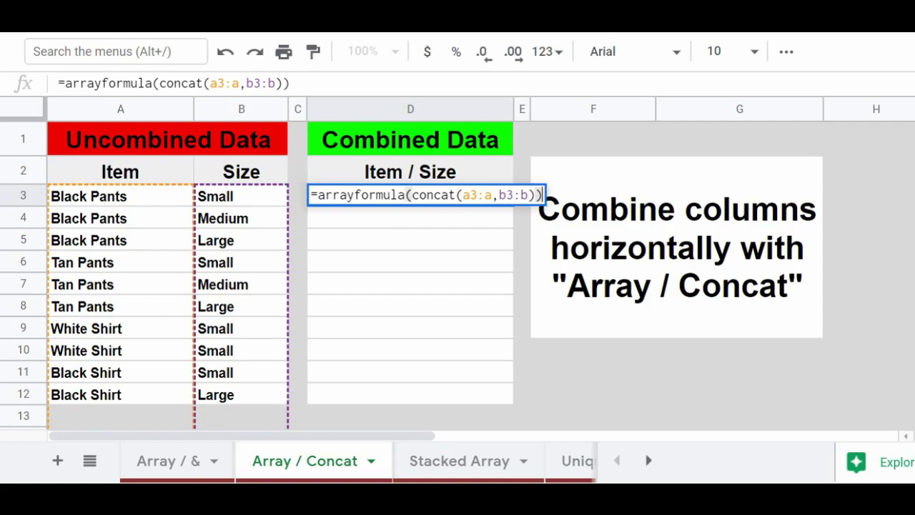
key("Return")
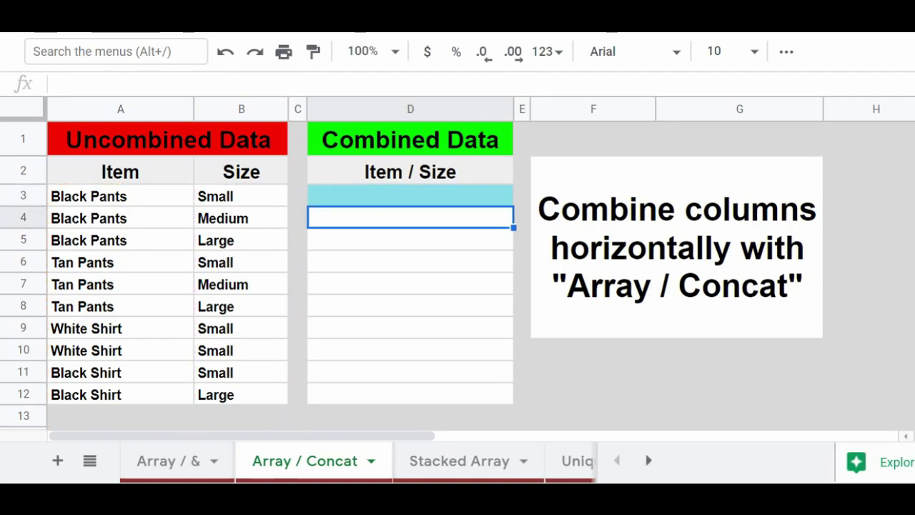
left_click(410, 196)
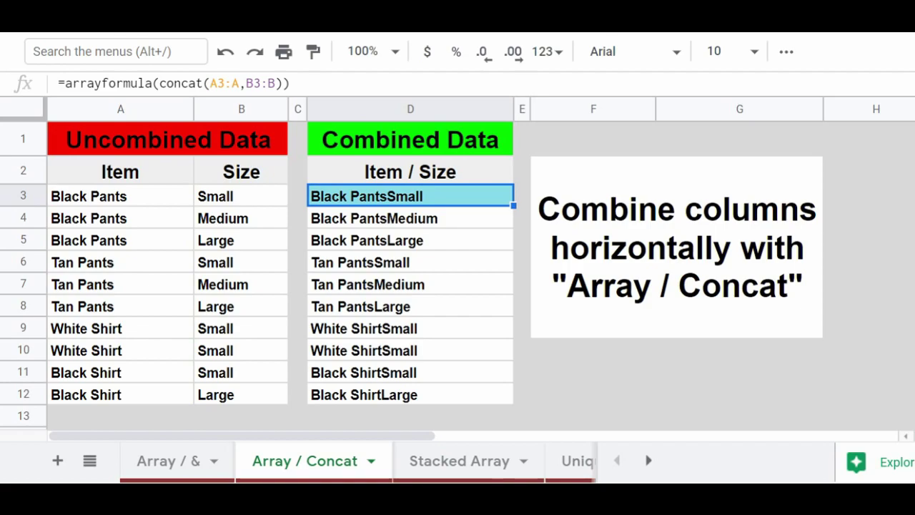
- On the Stacked Array sheet, enter ={a3:a12;b3:b12} in D3 to stack both inventory columns vertically
key("ctrl+shift+Page_Down")
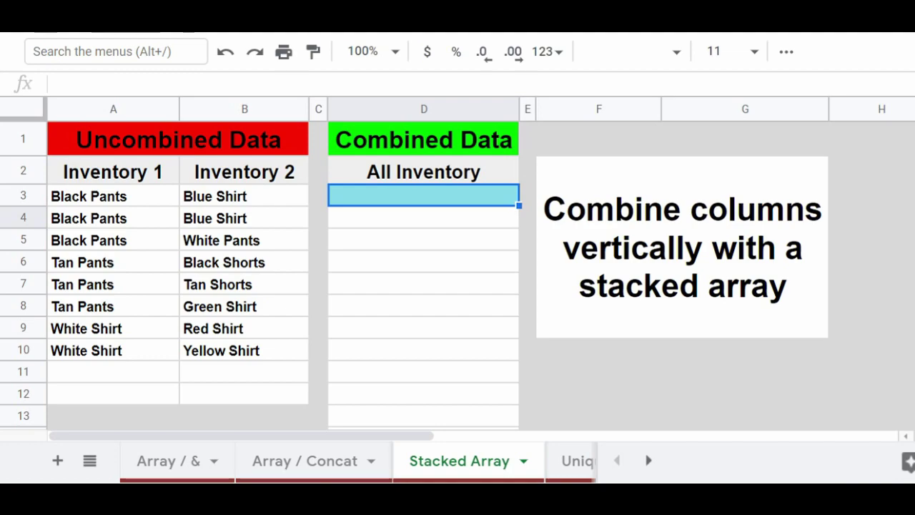
type("=")
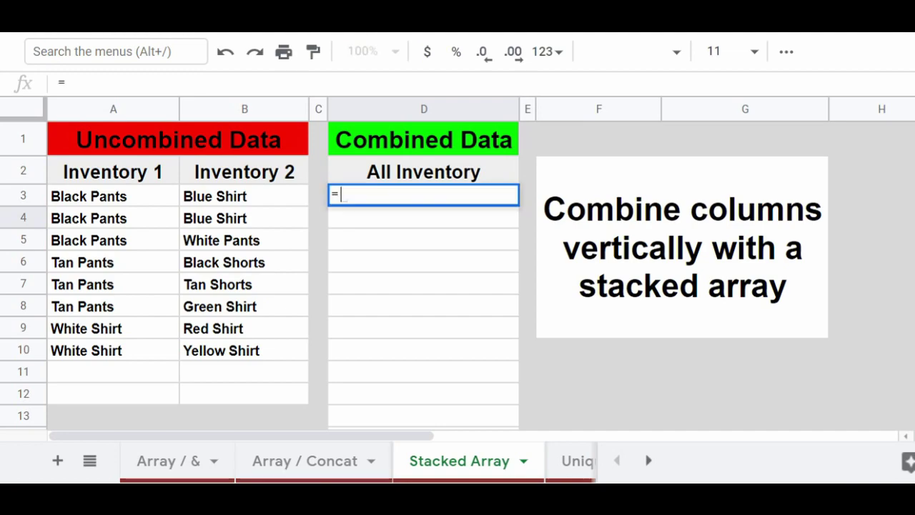
type("{a3")
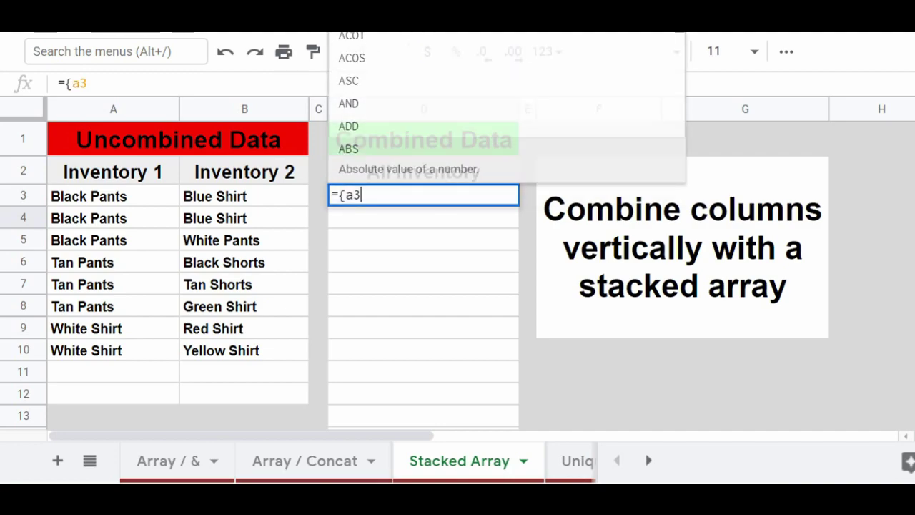
type(":a")
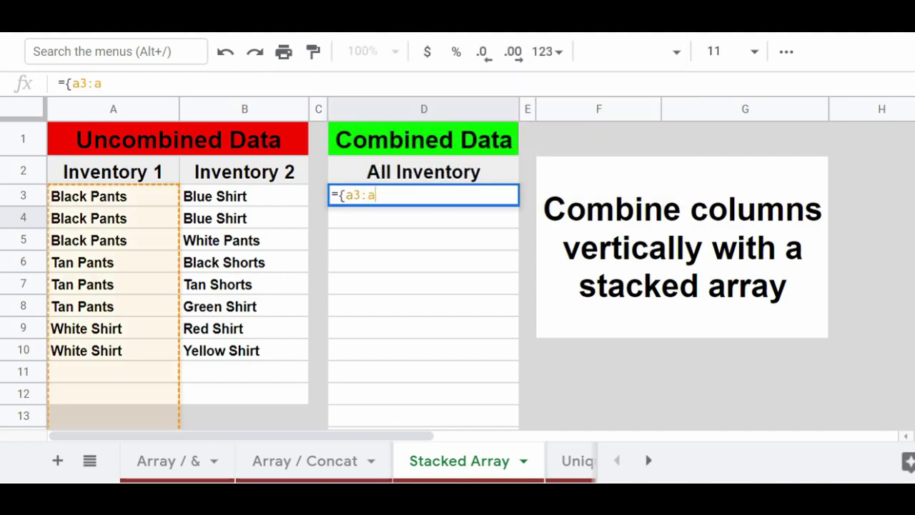
type("12;")
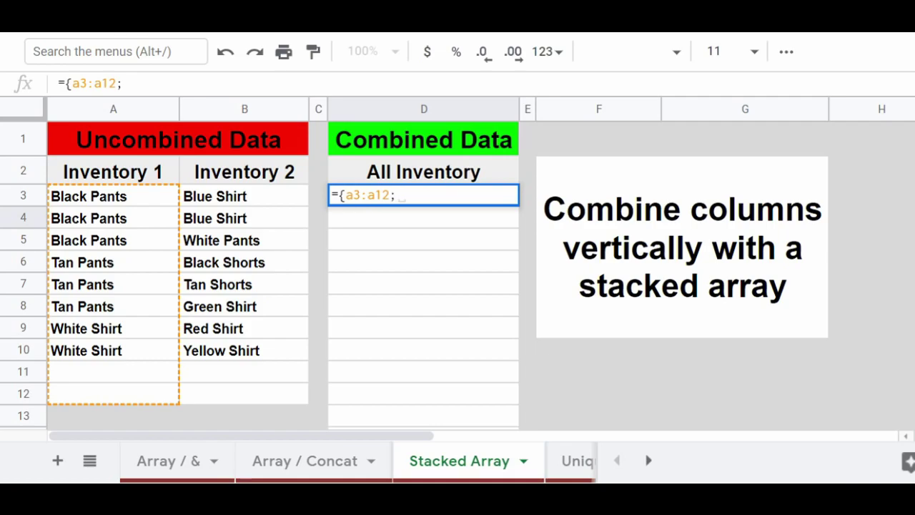
type("b3:b12")
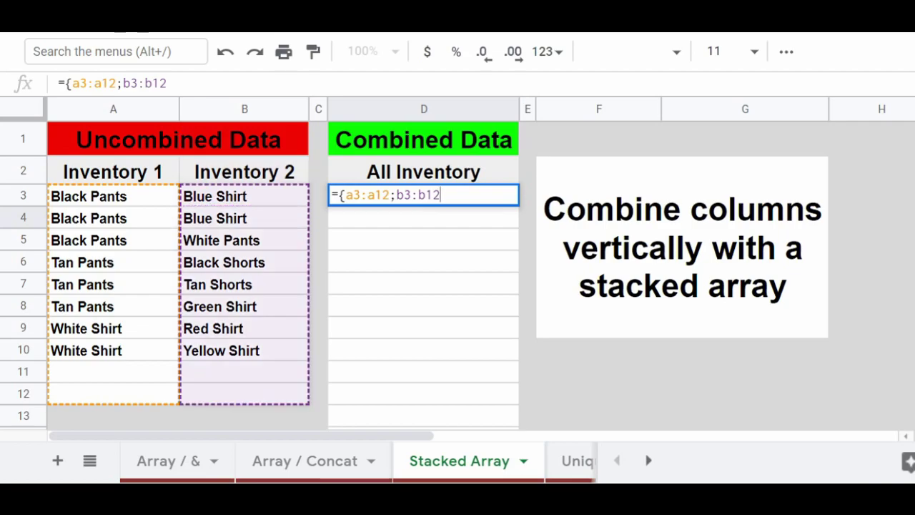
type("}")
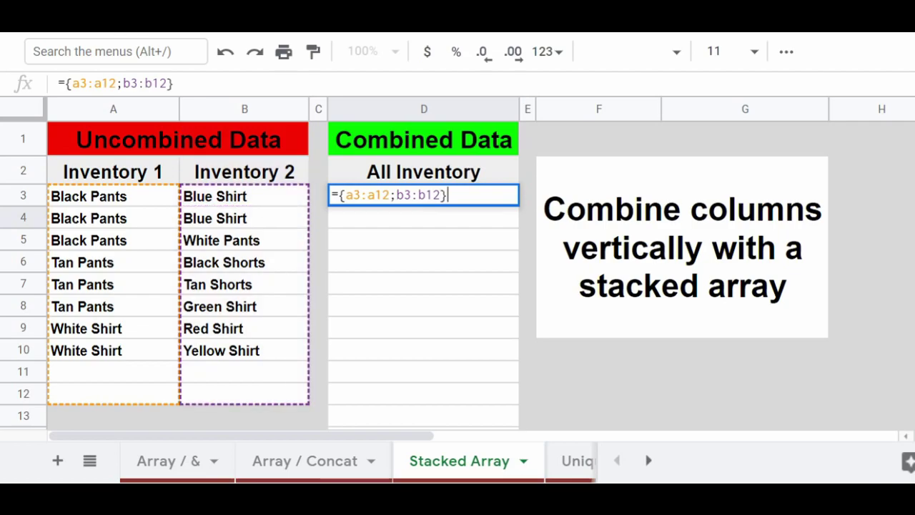
key("Return")
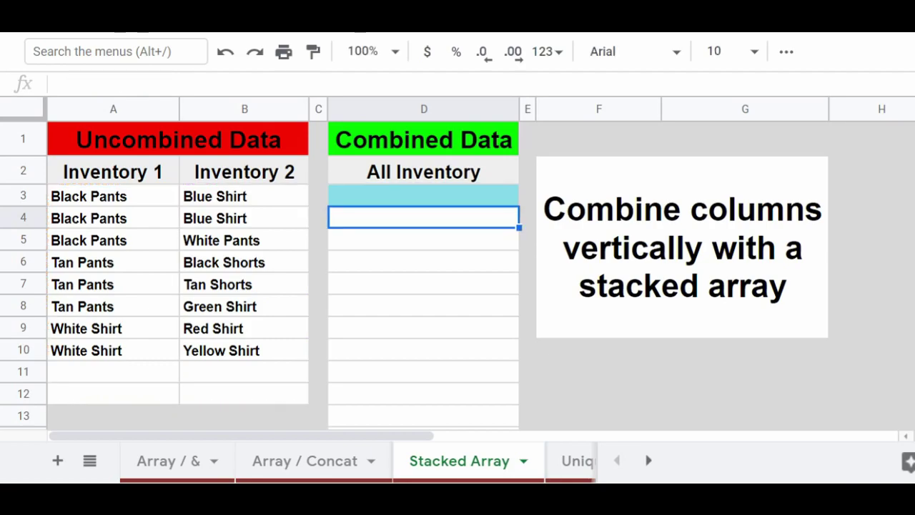
left_click(423, 195)
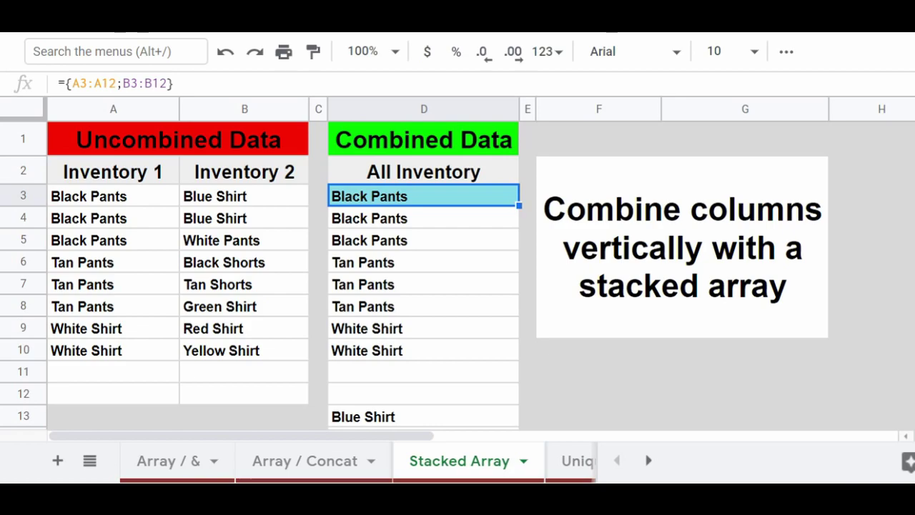
- On the unique array sheet, enter =unique({a3:a12;b3:b12}) in D3 to stack both inventory columns without duplicates
key("ctrl+minus")
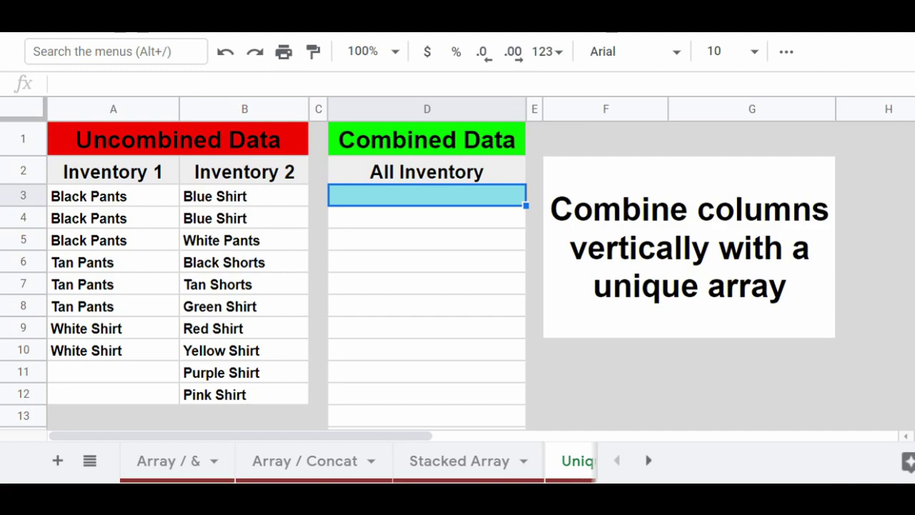
type("=un")
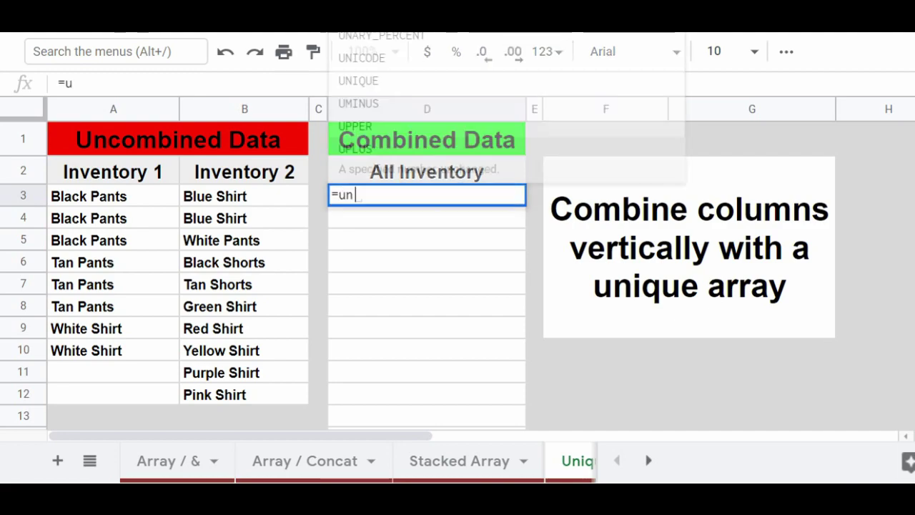
type("ique(")
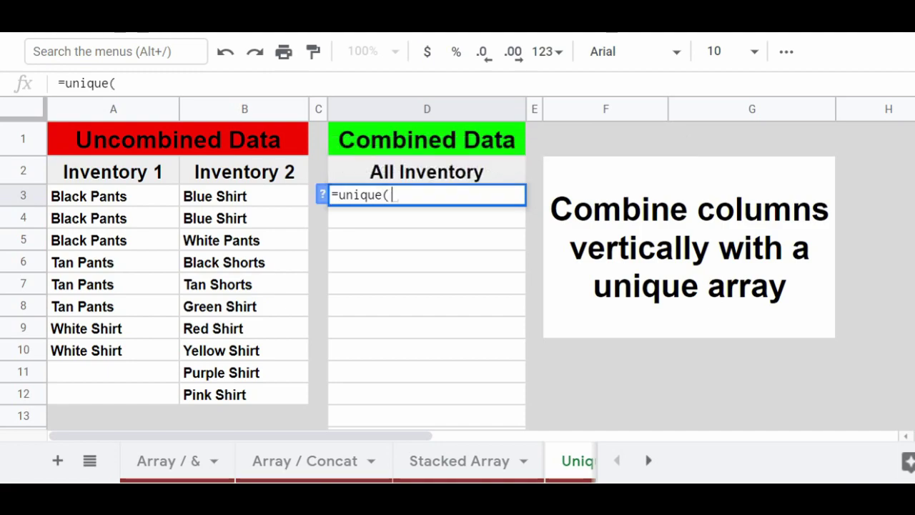
type("{a3")
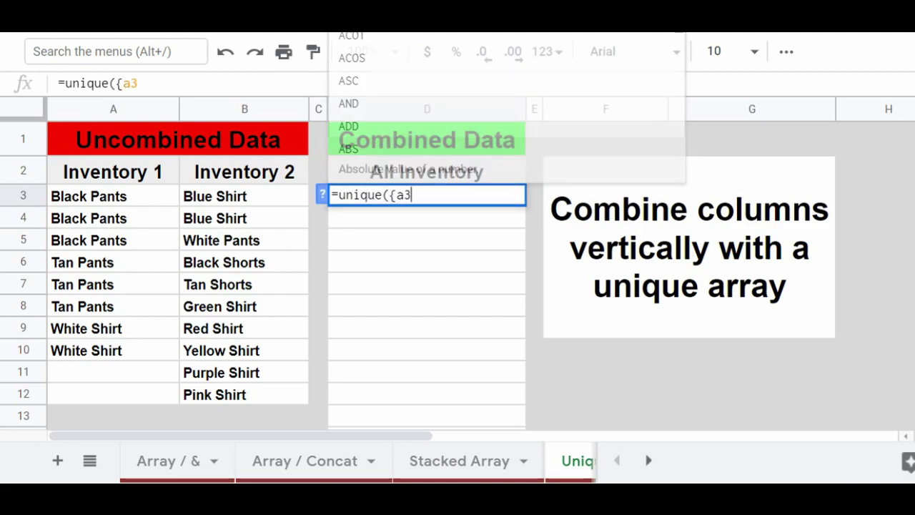
type(":a12")
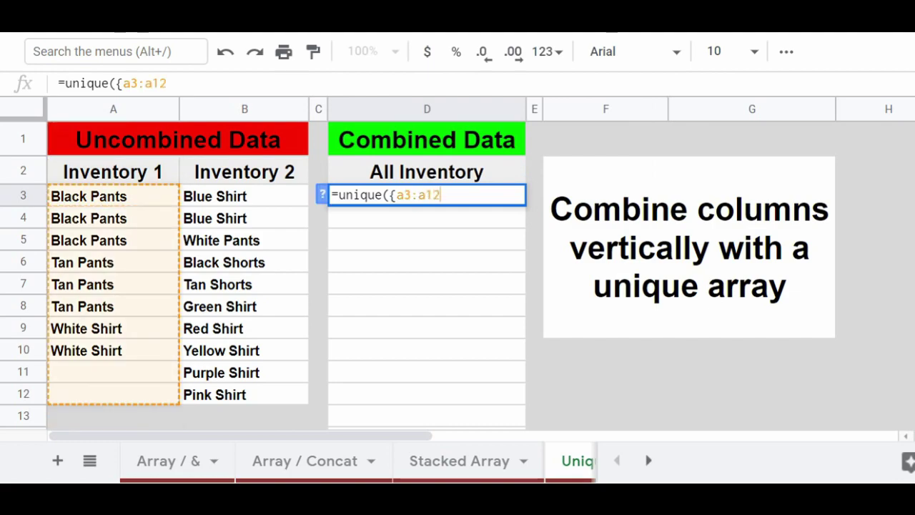
type(";")
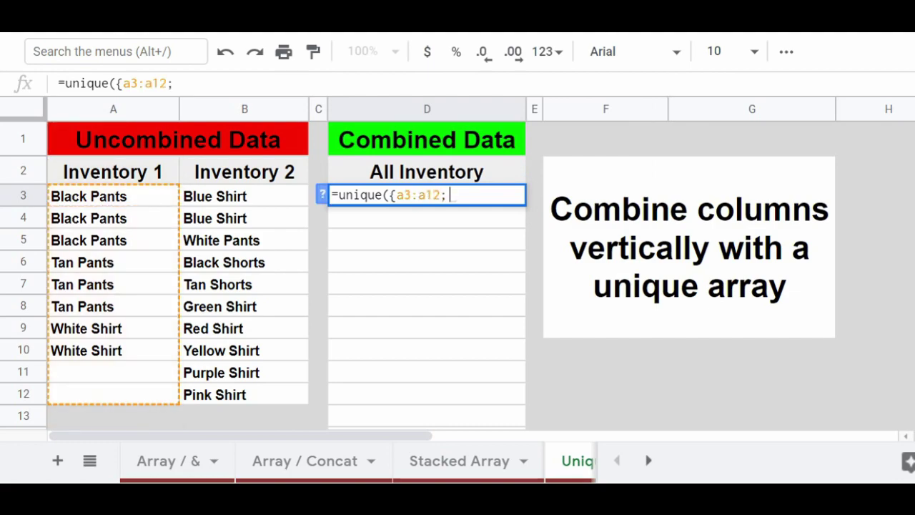
type("b3")
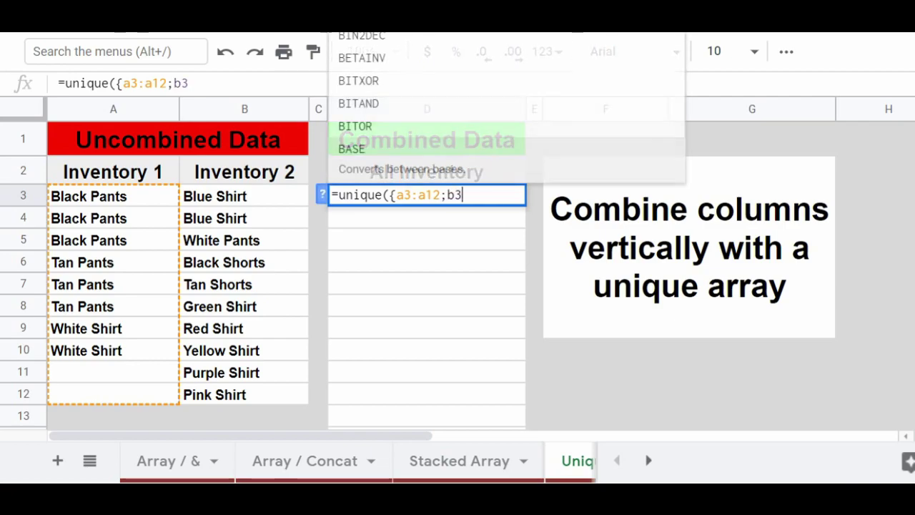
type(":b12")
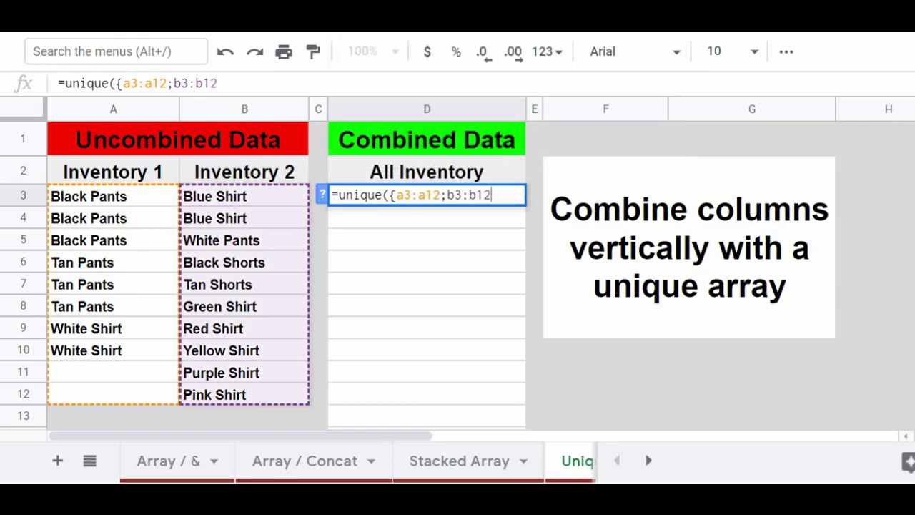
type("}")
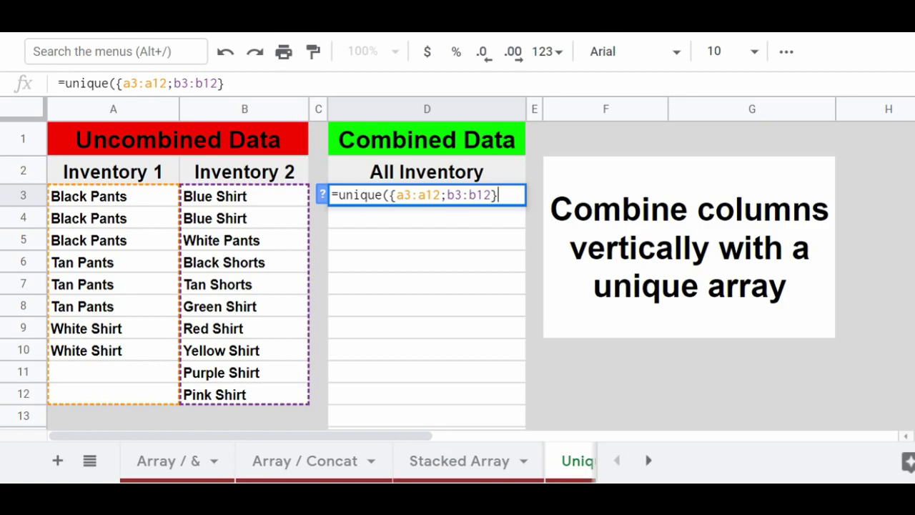
type(")")
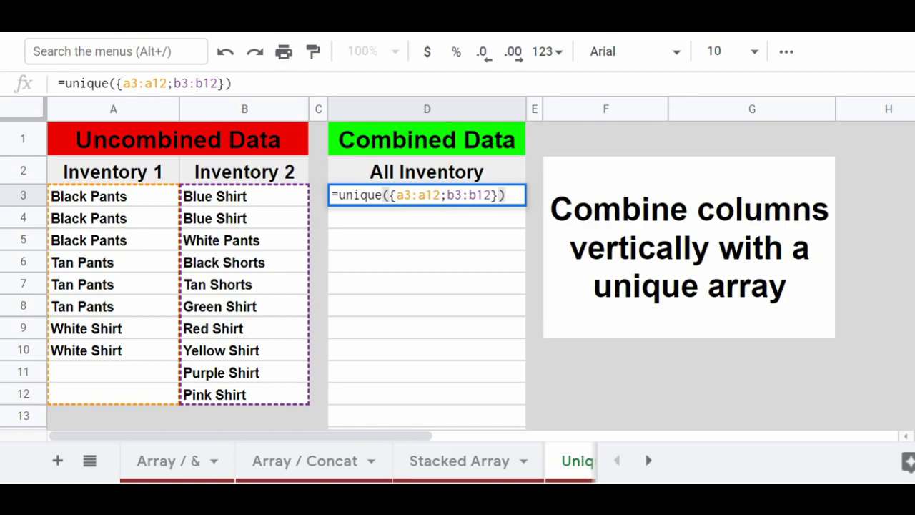
key("Return")
left_click(427, 195)
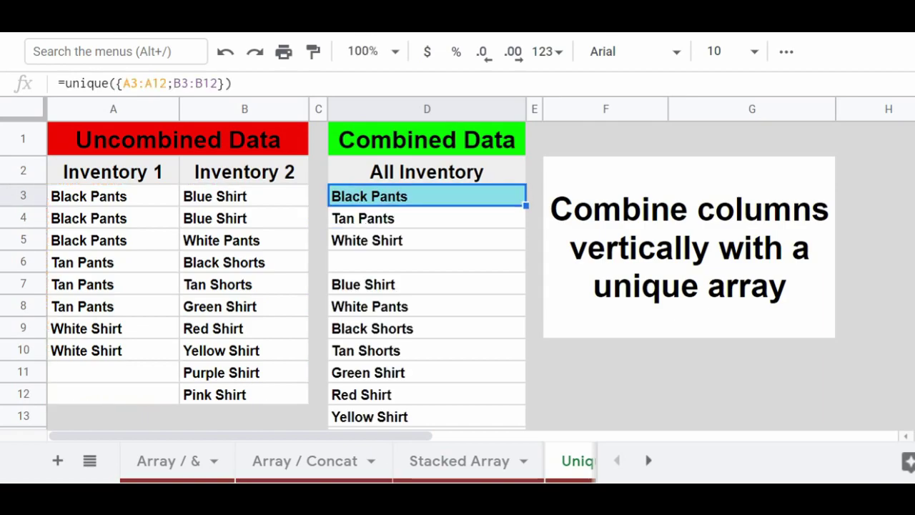
- On the Filter / LEN sheet, enter =filter({a3:a12;b3:b12},len({a3:a12;b3:b12})) in D3 to stack both inventory columns without blanks
key("ctrl+minus")
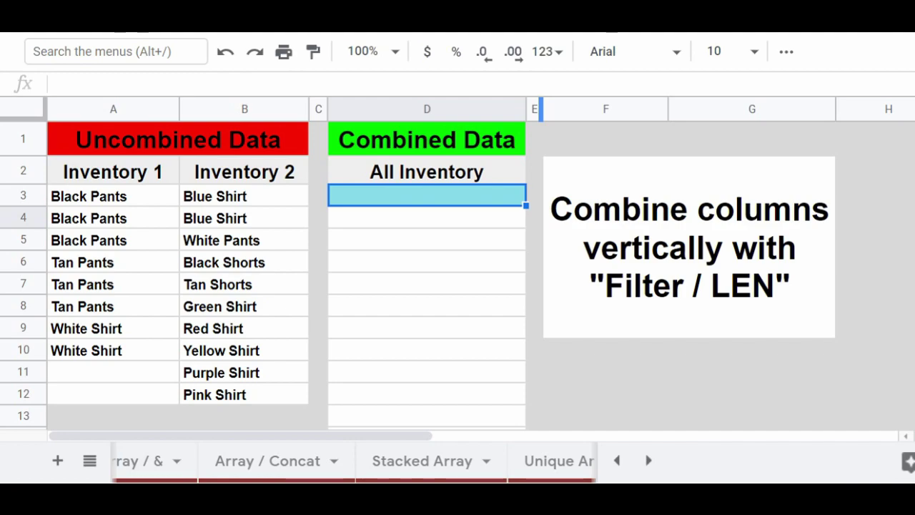
type("=filter")
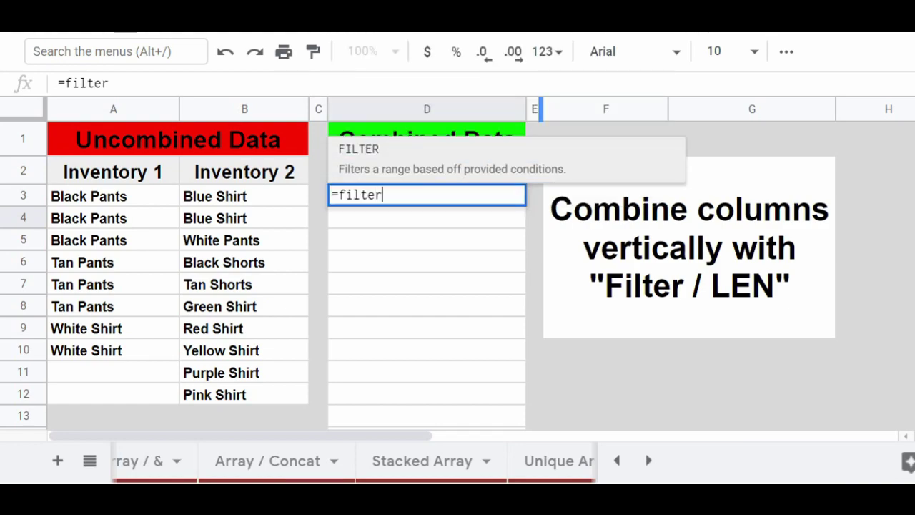
type("({a3:")
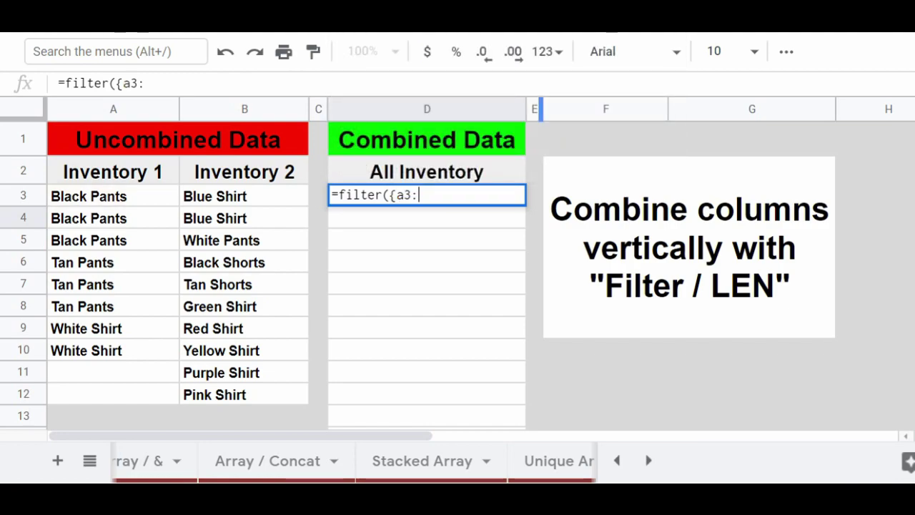
type("a12;b3")
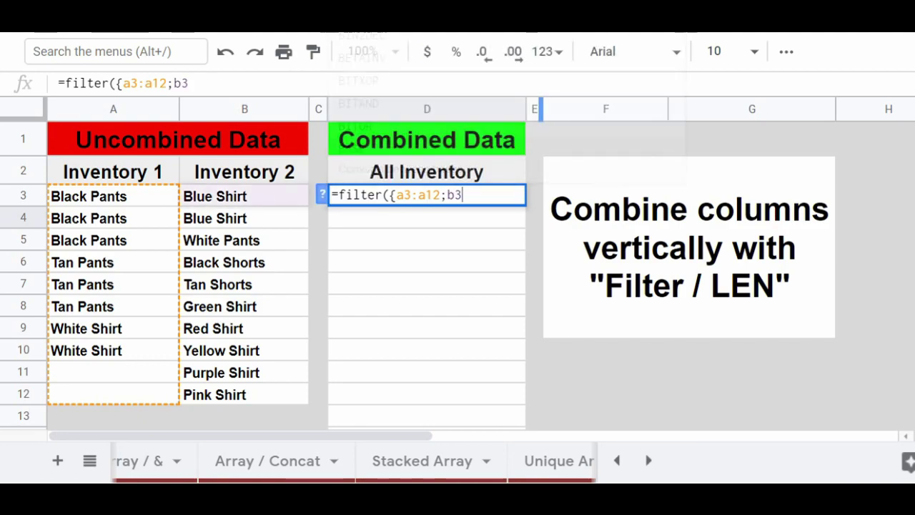
type(":b12")
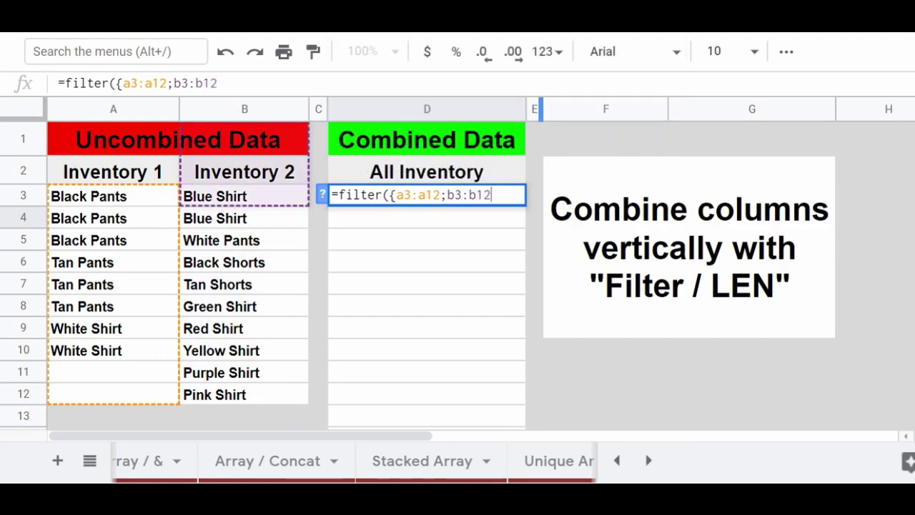
type("}")
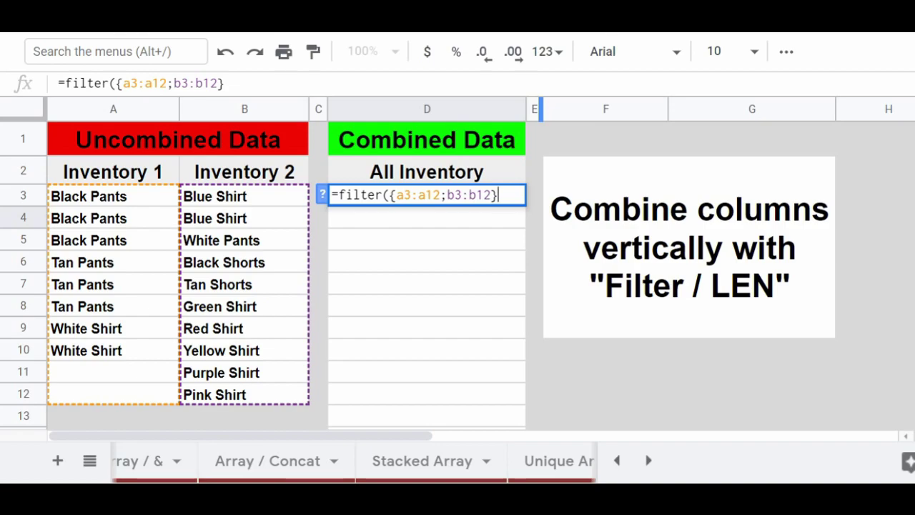
type(",len")
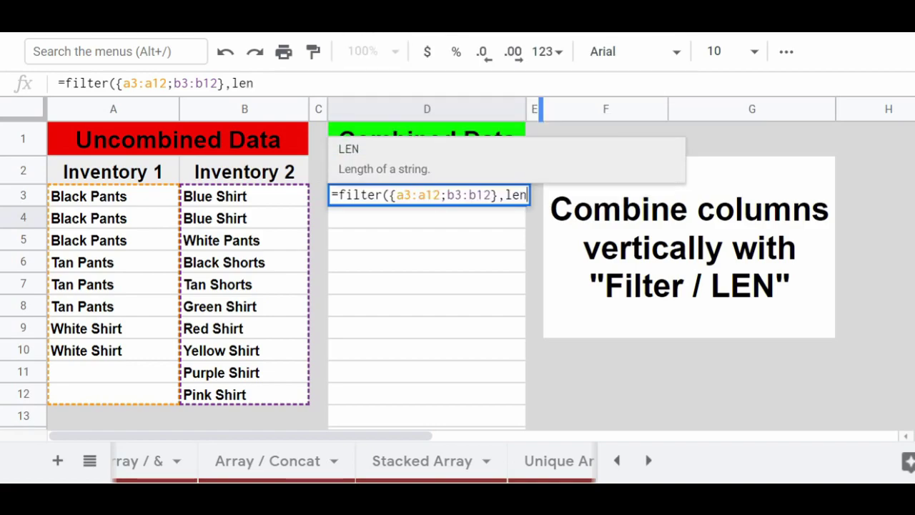
type("(")
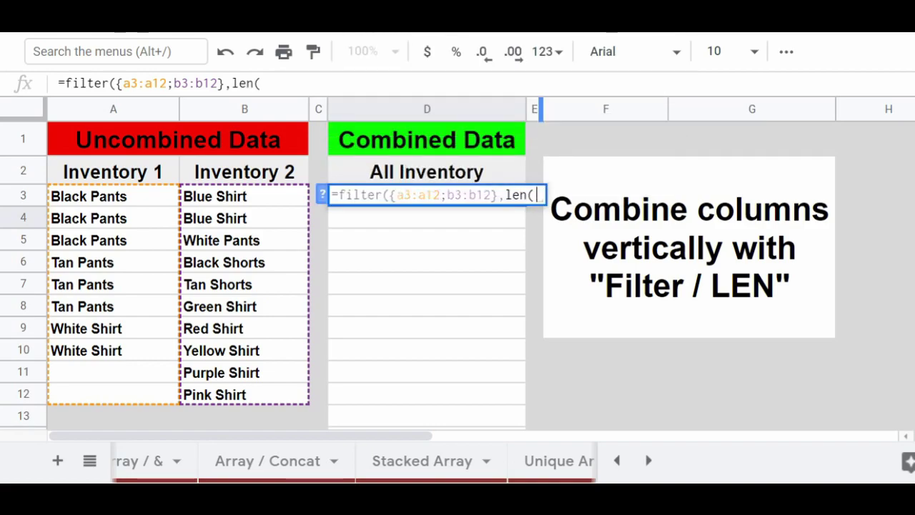
type("{a3:a12")
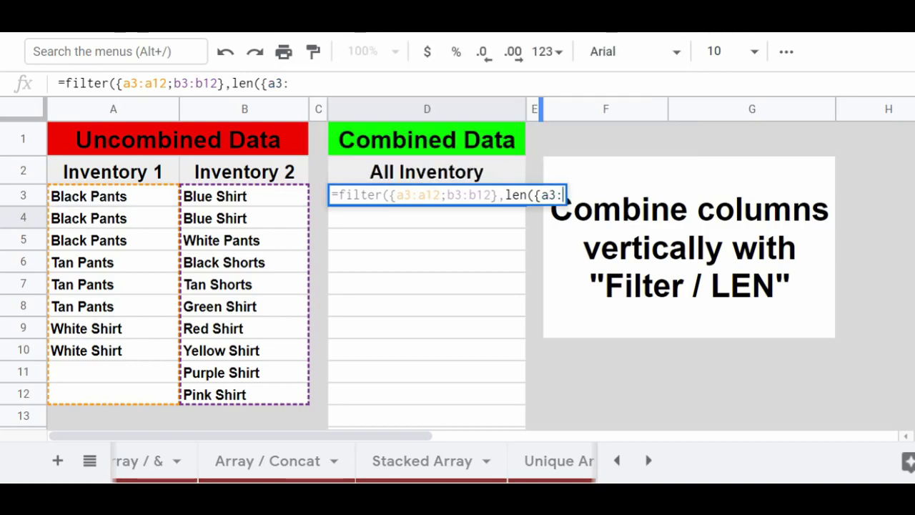
type(";b3:")
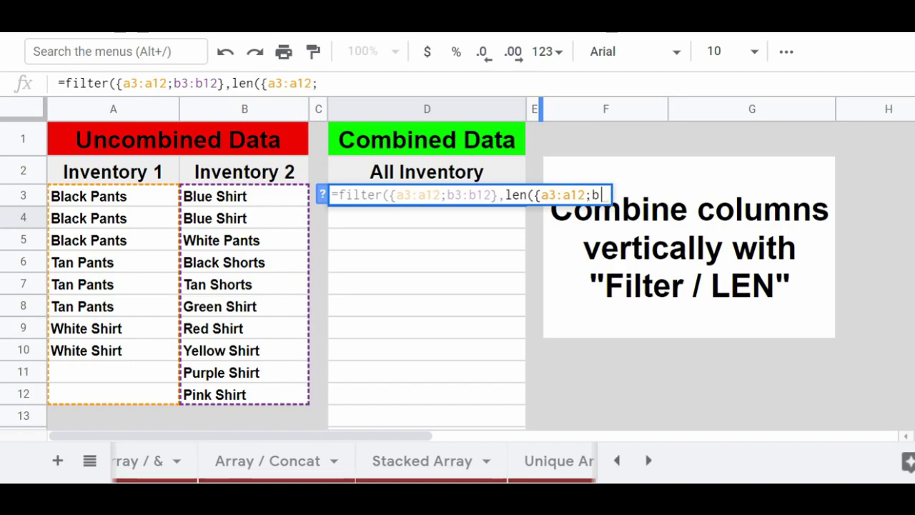
type("b12")
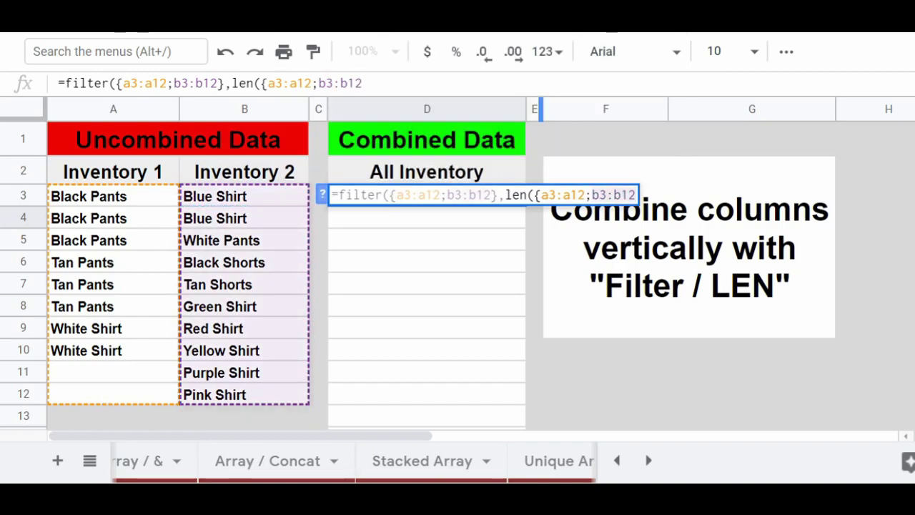
type("}")
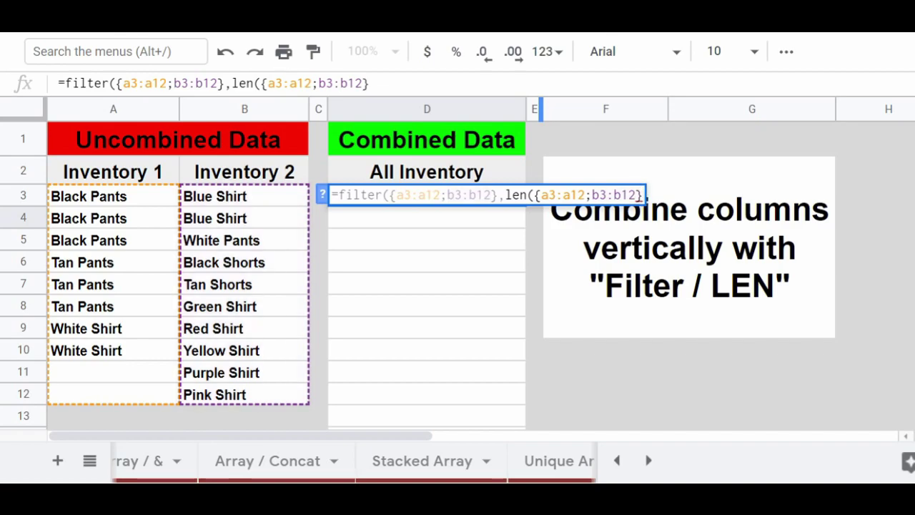
type(")")
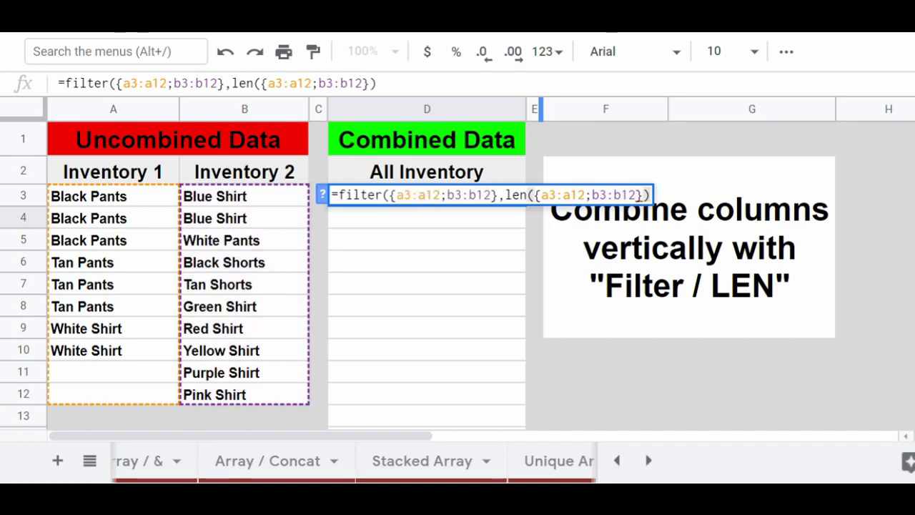
type(")")
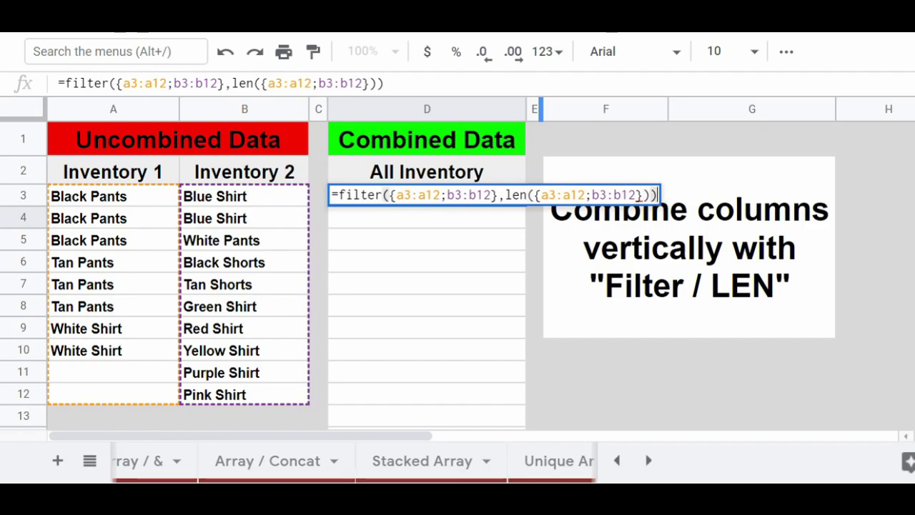
key("Return")
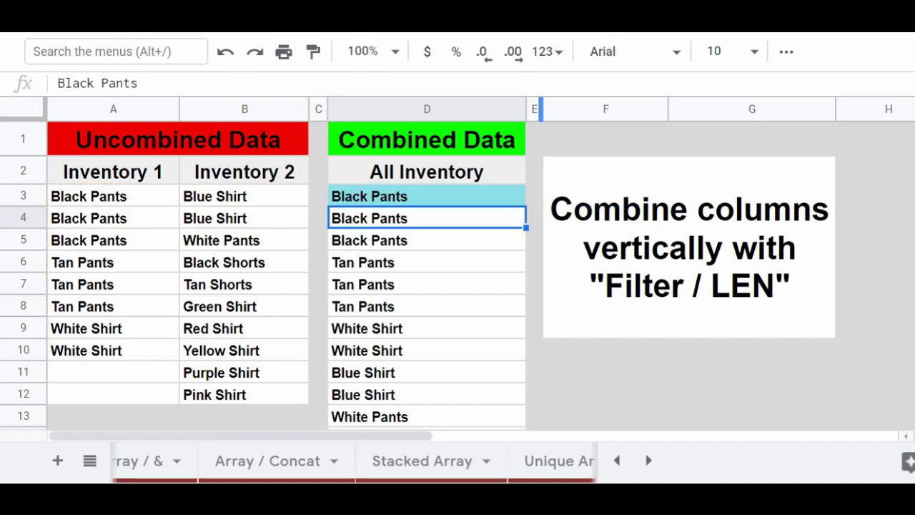
left_click(427, 195)
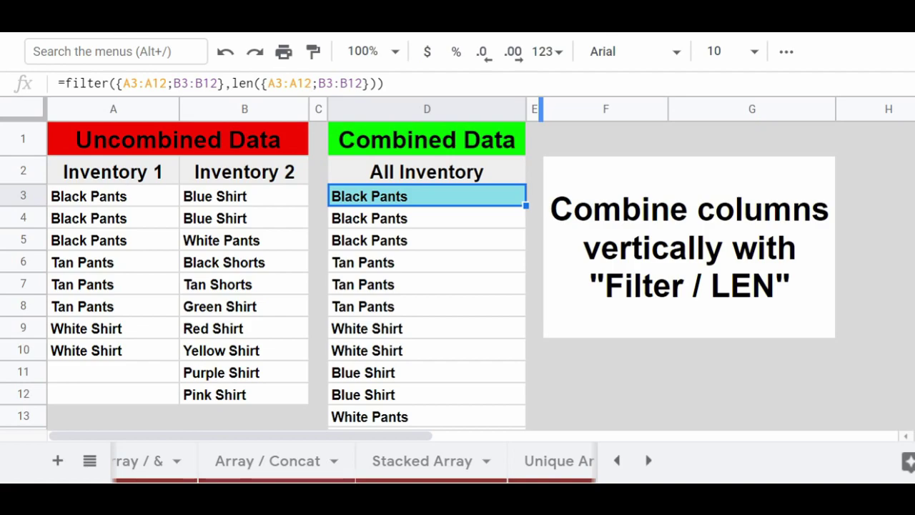
key("ctrl+minus")
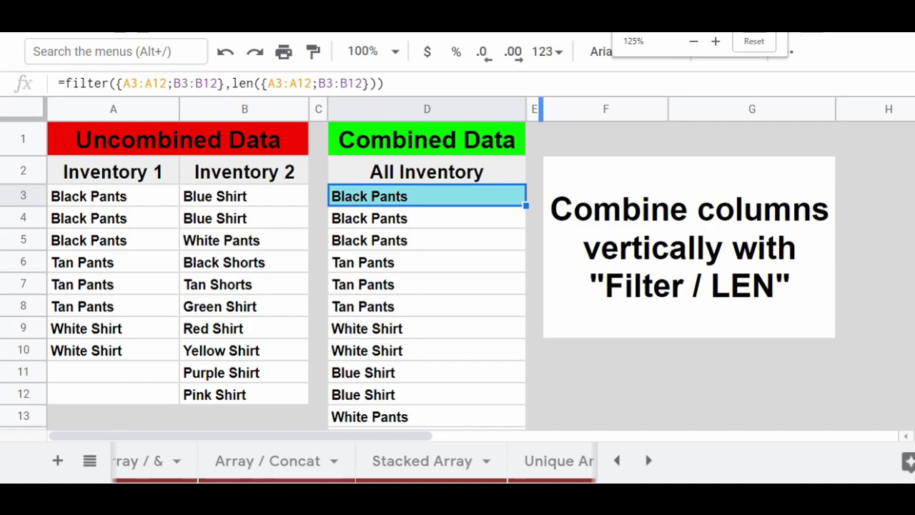